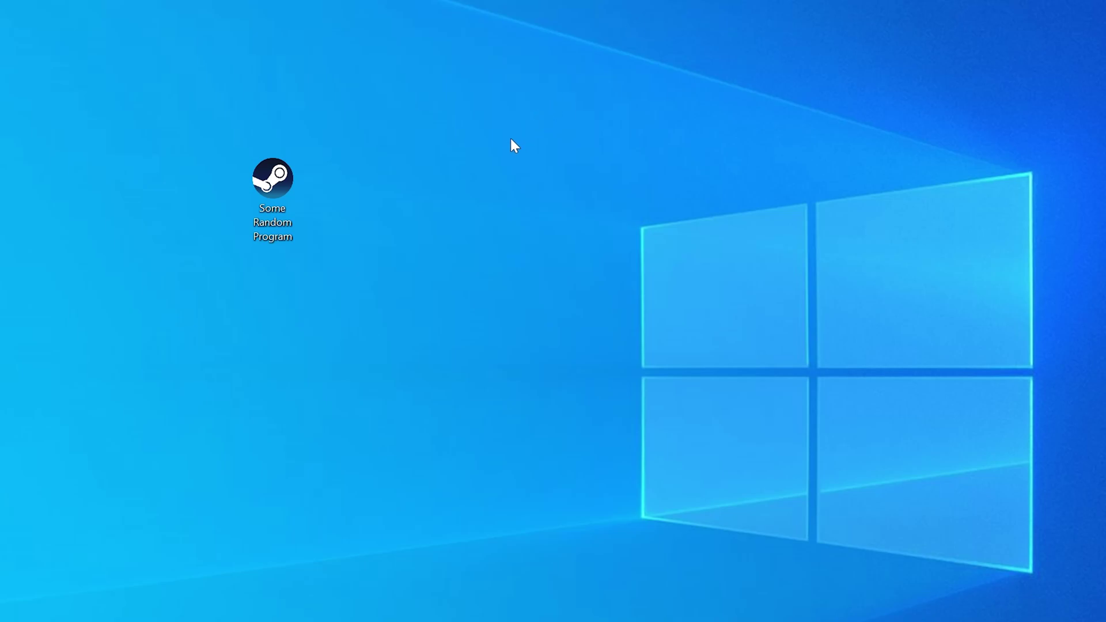
- Run Being a Cat Simulator.exe to see the missing msvcp110d.dll error, then bring up the Win+X menu
double_click(273, 178)
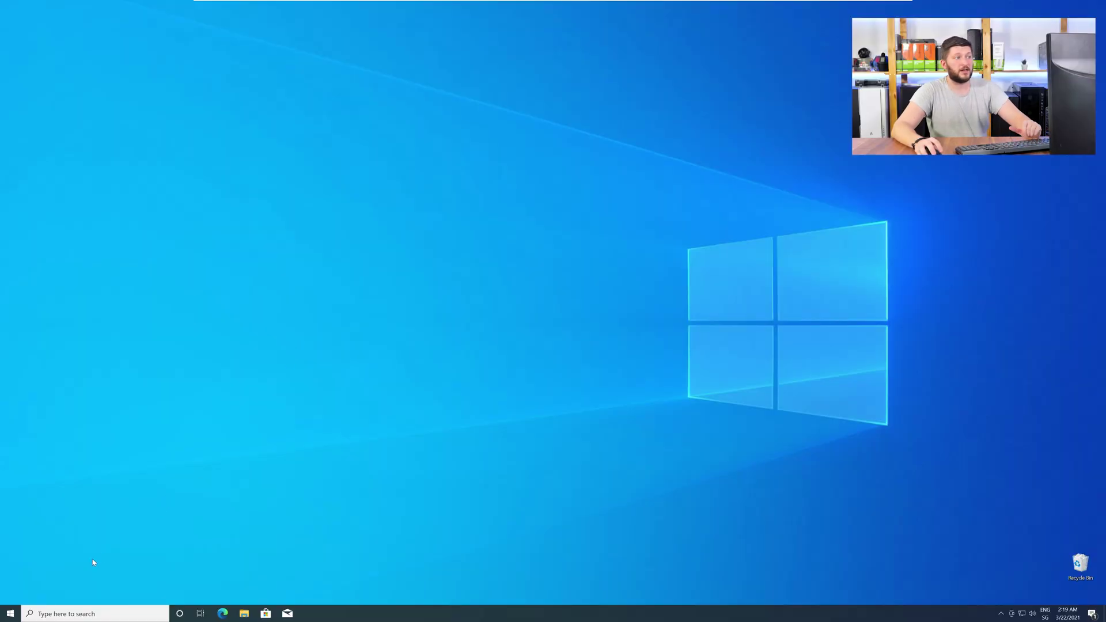
right_click(7, 615)
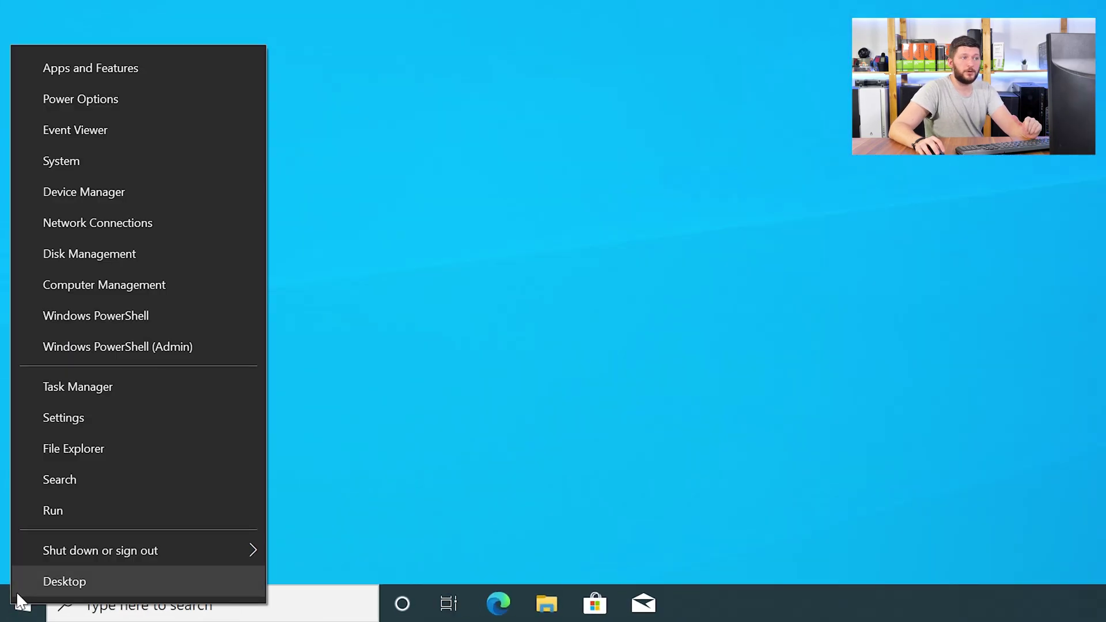
- Open System from the Win+X menu and confirm the operating system is 64-bit
click(132, 163)
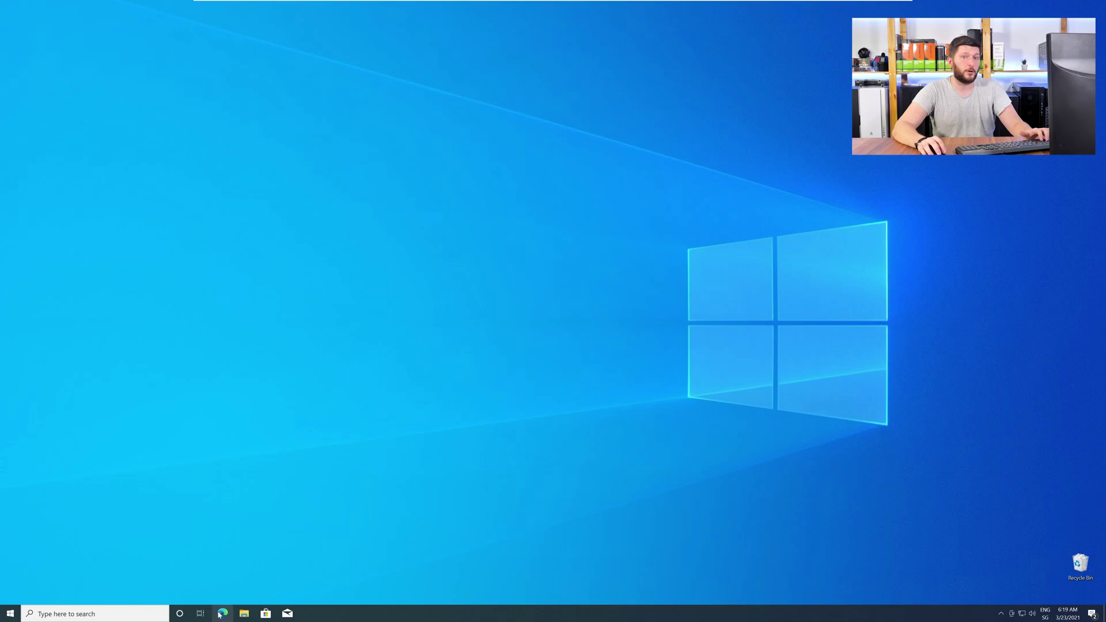
- In Edge, load the sts-tutorial msvcp110d.dll page and download the 32-bit and 64-bit archives
click(223, 613)
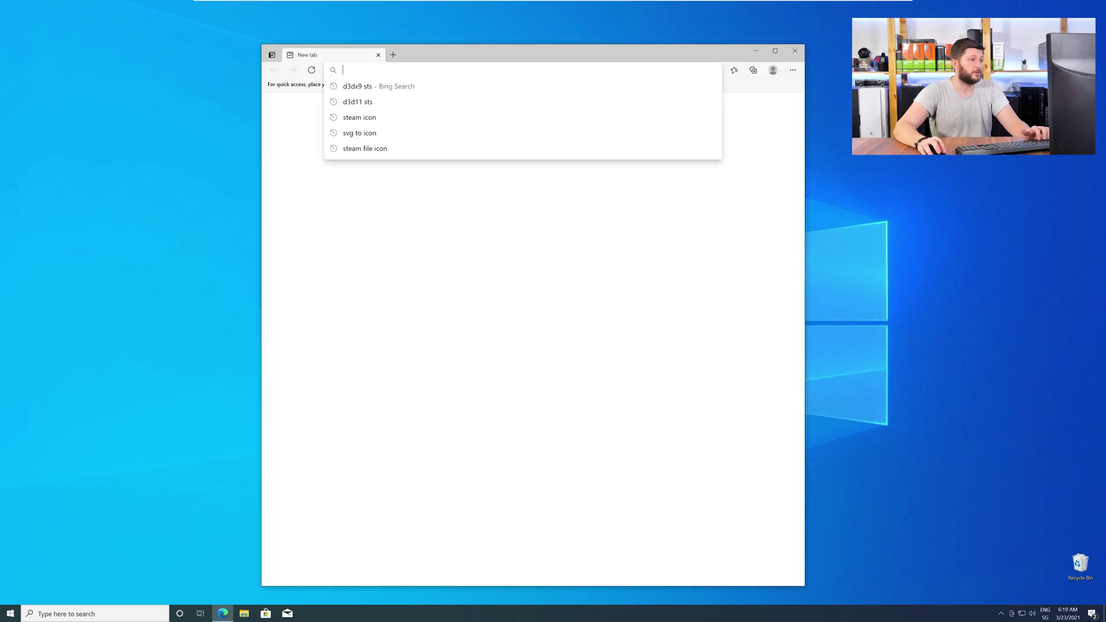
text(https://www.sts-tutorial.com/download/msvcp110d)
key(Return)
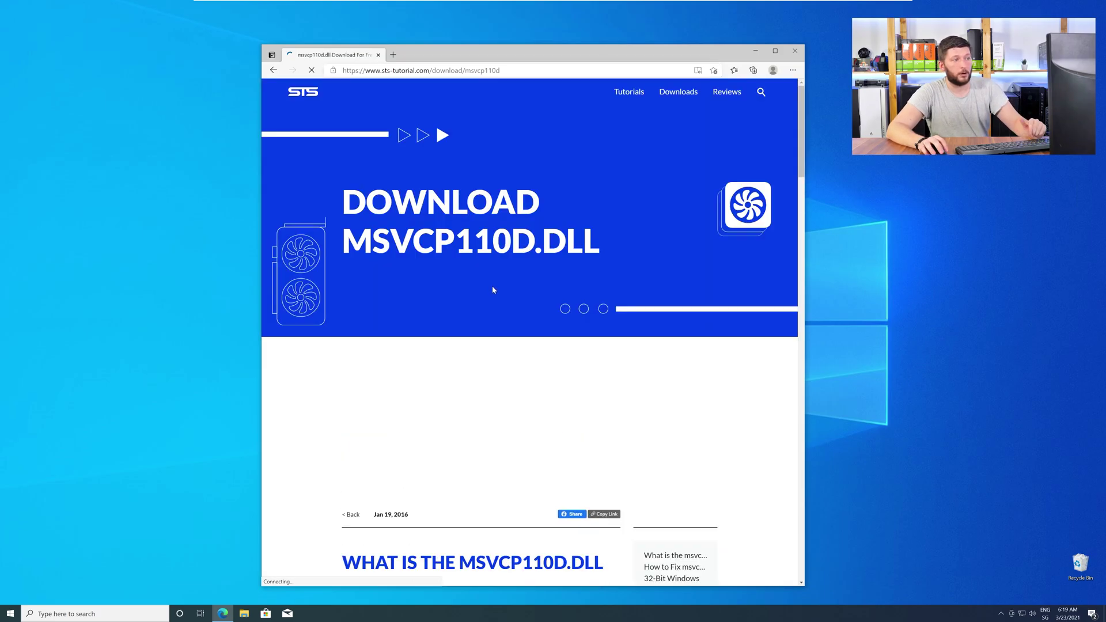
scroll(493, 290, down, 5)
scroll(494, 290, down, 15)
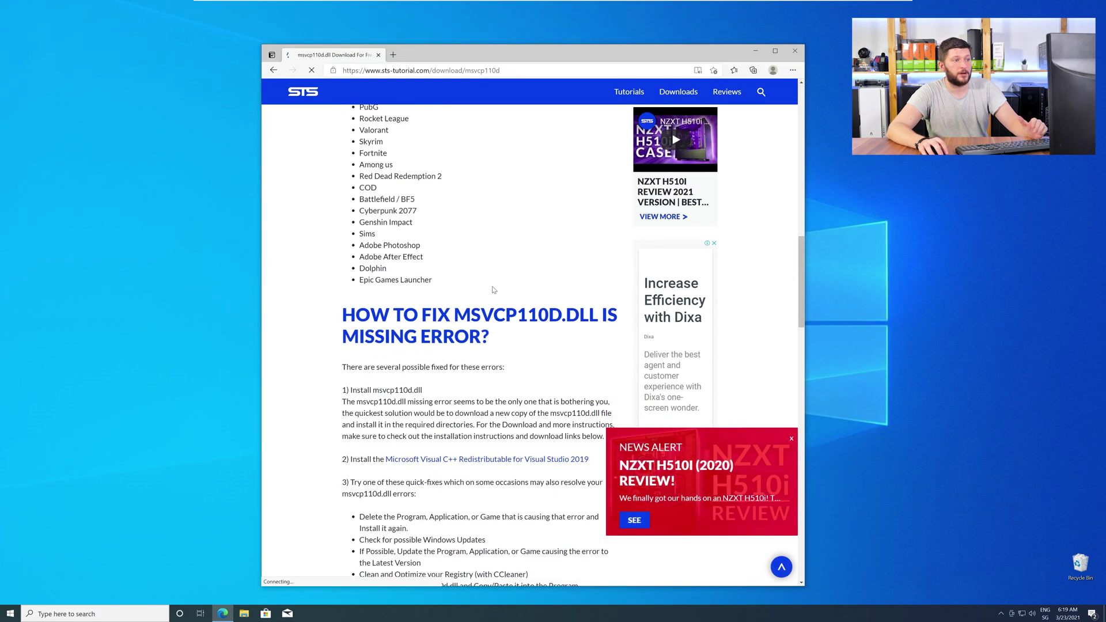
scroll(494, 290, down, 7)
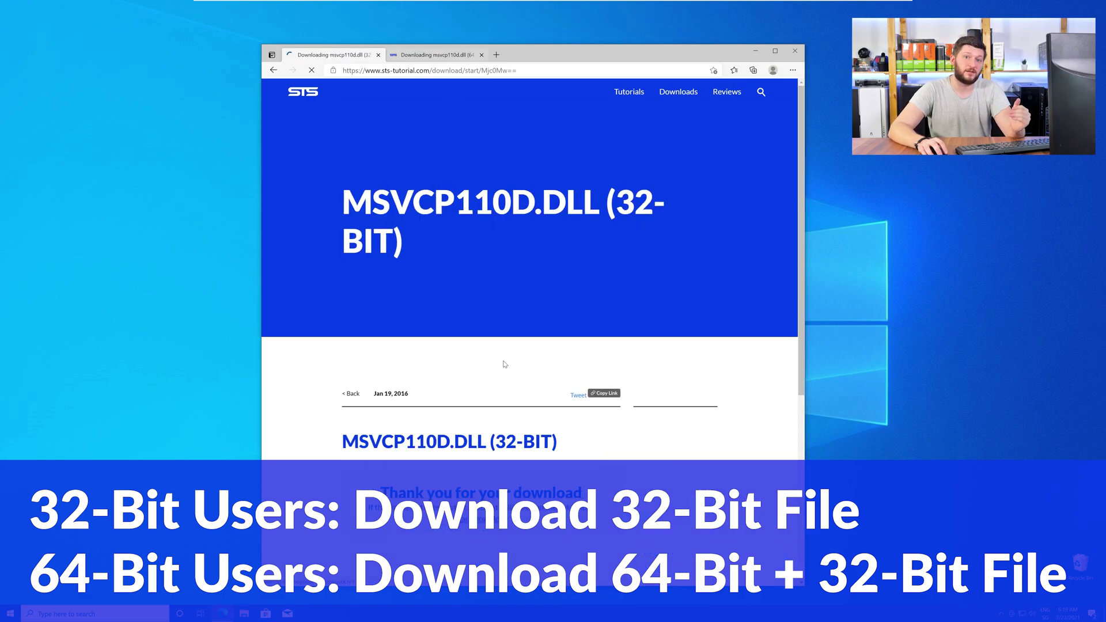
key(ctrl+Tab)
scroll(327, 563, down, 3)
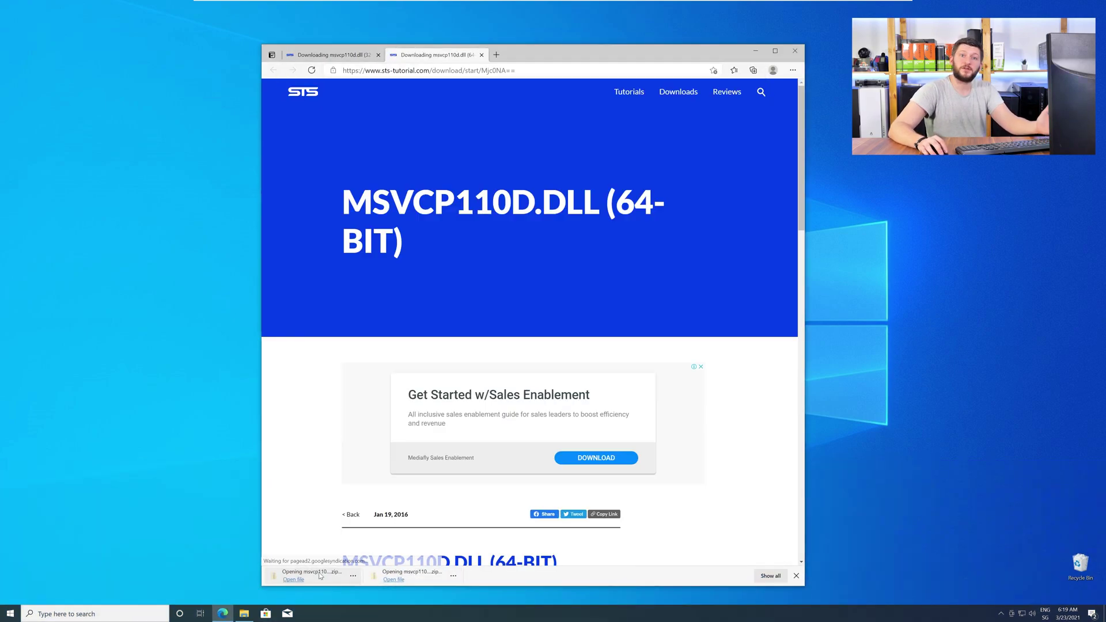
click(795, 51)
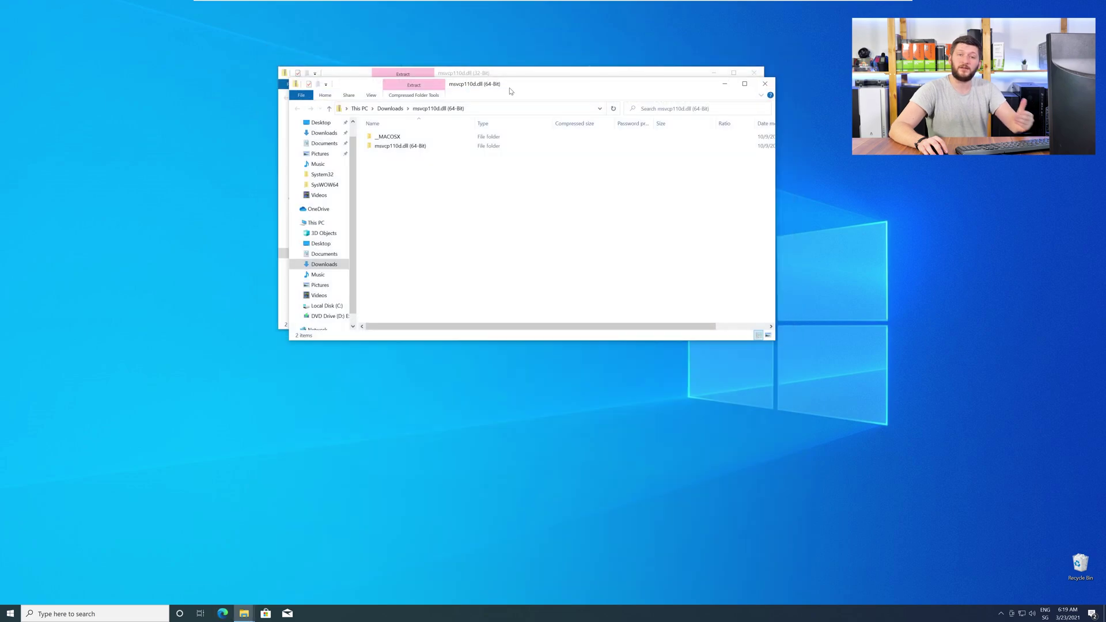
- Place the 64-bit and 32-bit archive windows side by side and open their DLL folders
drag(544, 86, 848, 332)
drag(533, 74, 313, 333)
double_click(704, 393)
double_click(254, 394)
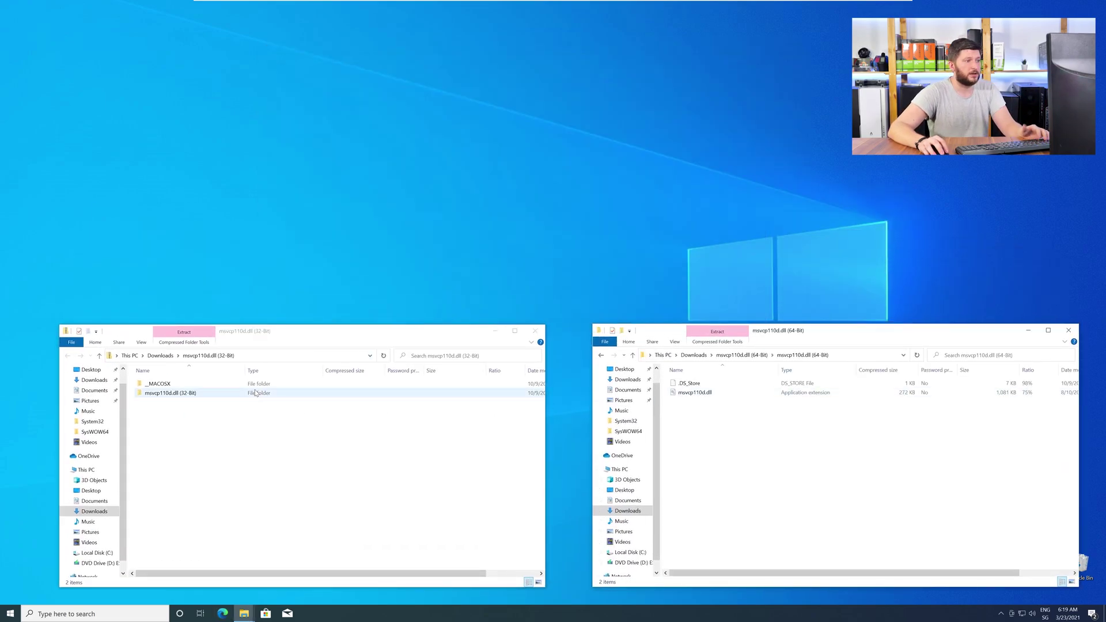
- In a new Explorer window, browse to C:\Windows and select the System32 folder
middle_click(243, 612)
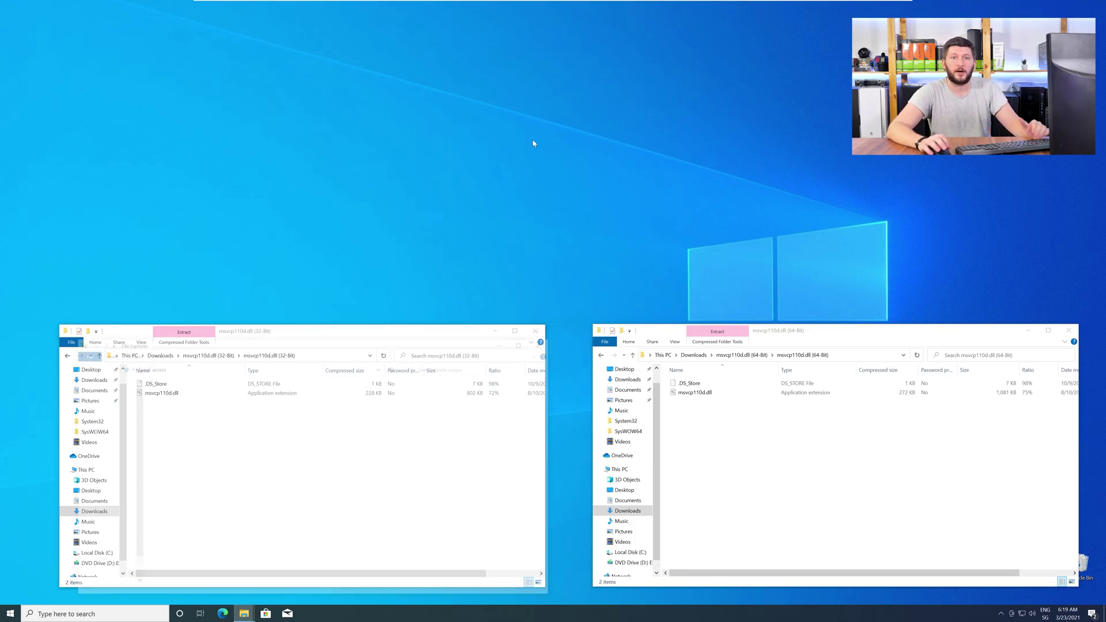
drag(395, 343, 674, 62)
click(376, 217)
double_click(456, 211)
double_click(464, 152)
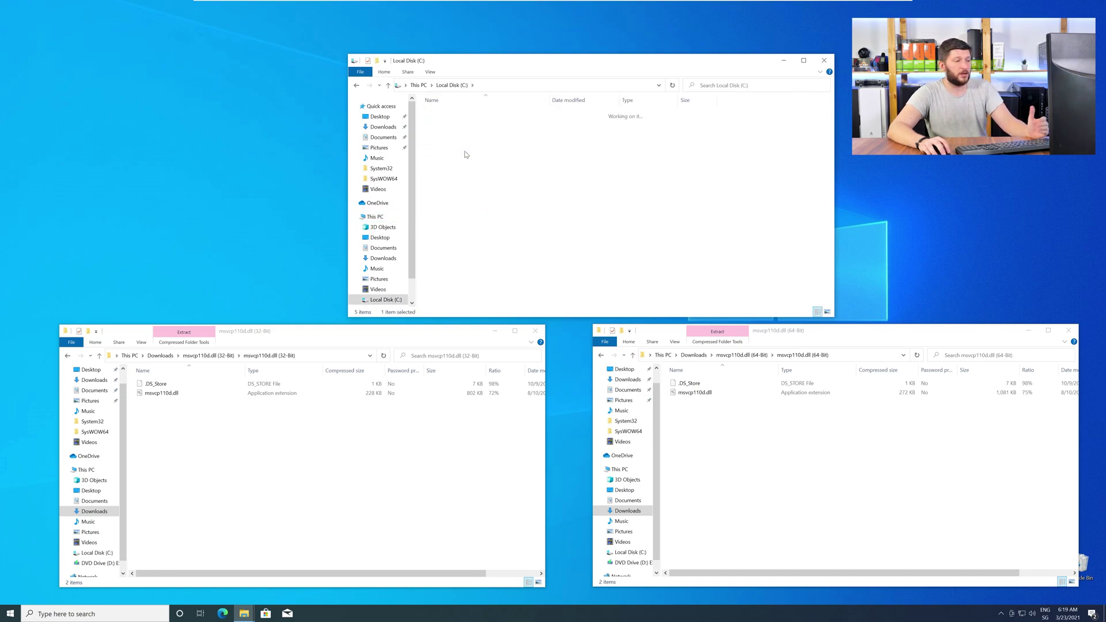
scroll(465, 219, down, 20)
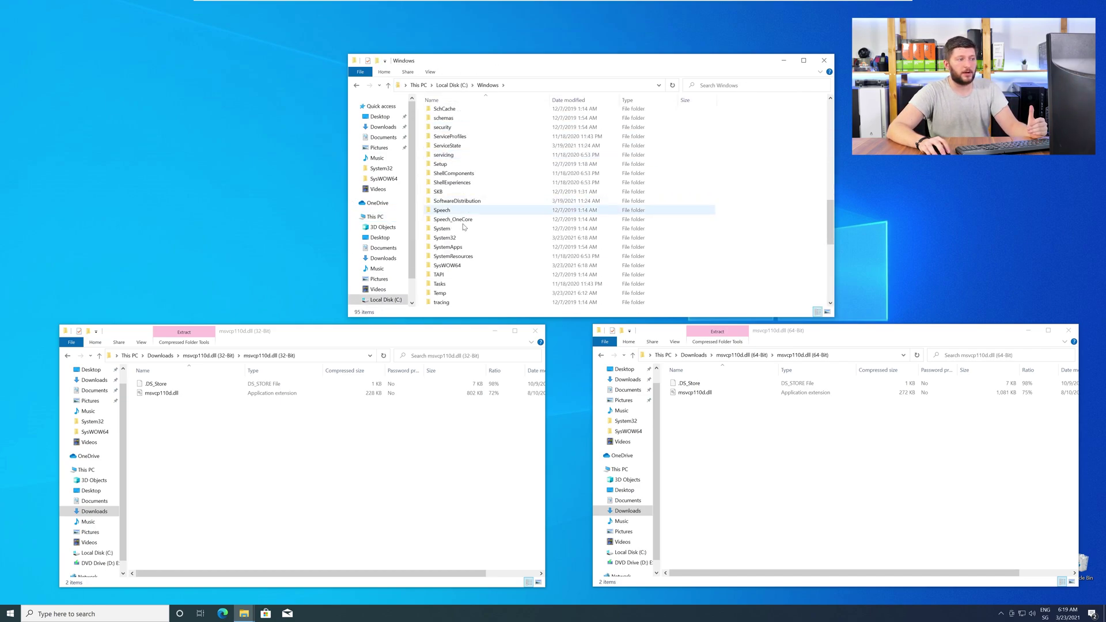
click(464, 239)
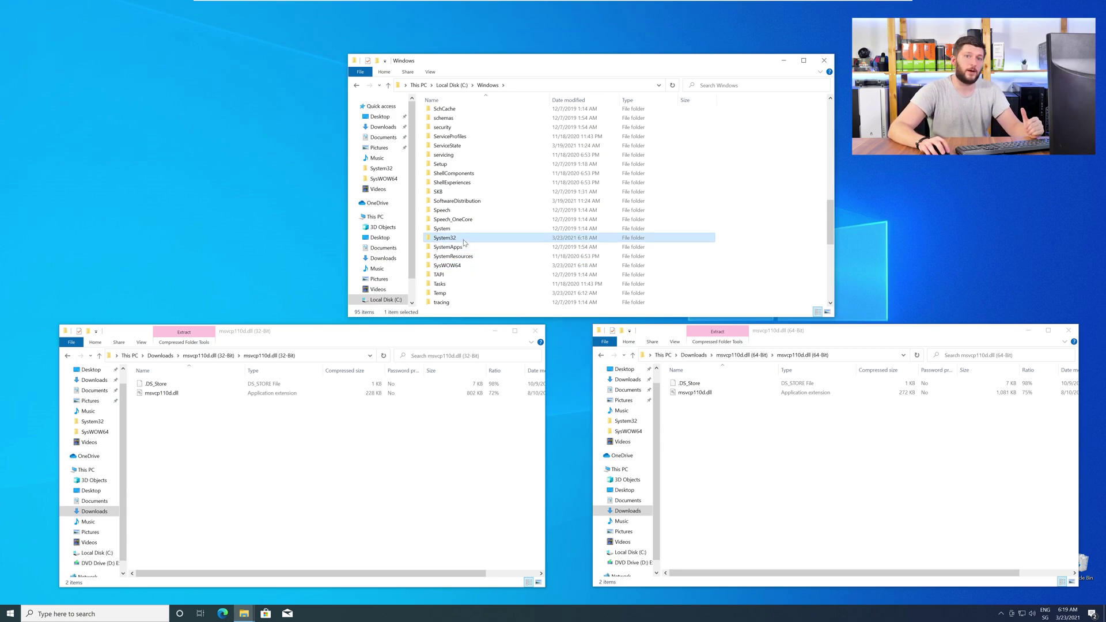
- Copy the 64-bit DLL into System32 and the 32-bit DLL into SysWOW64, then close all windows
drag(695, 393, 484, 237)
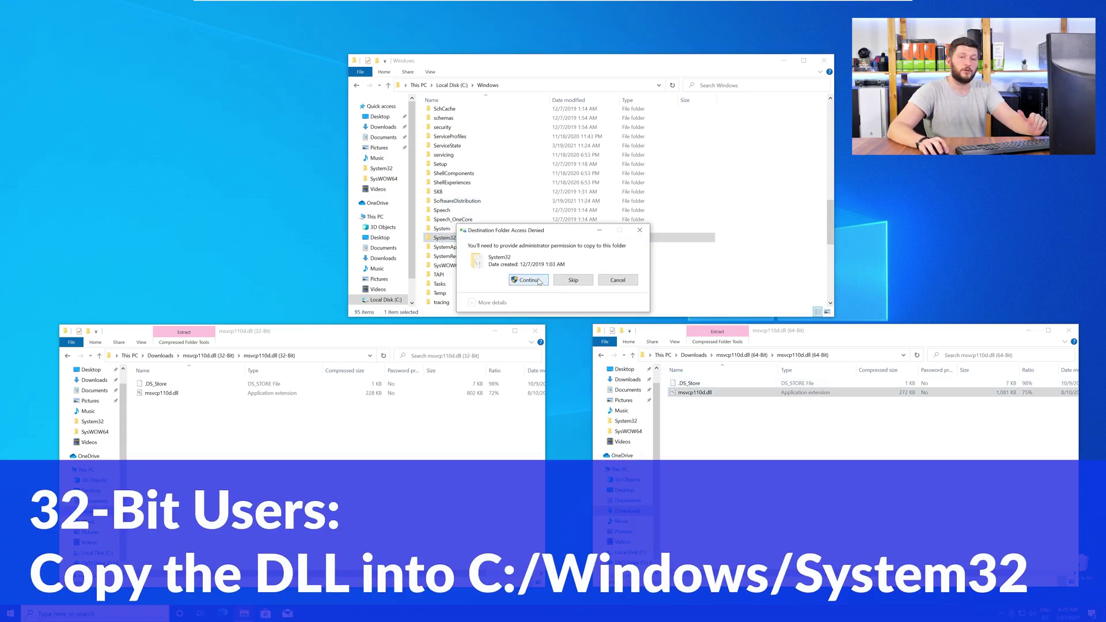
click(525, 281)
drag(166, 397, 453, 268)
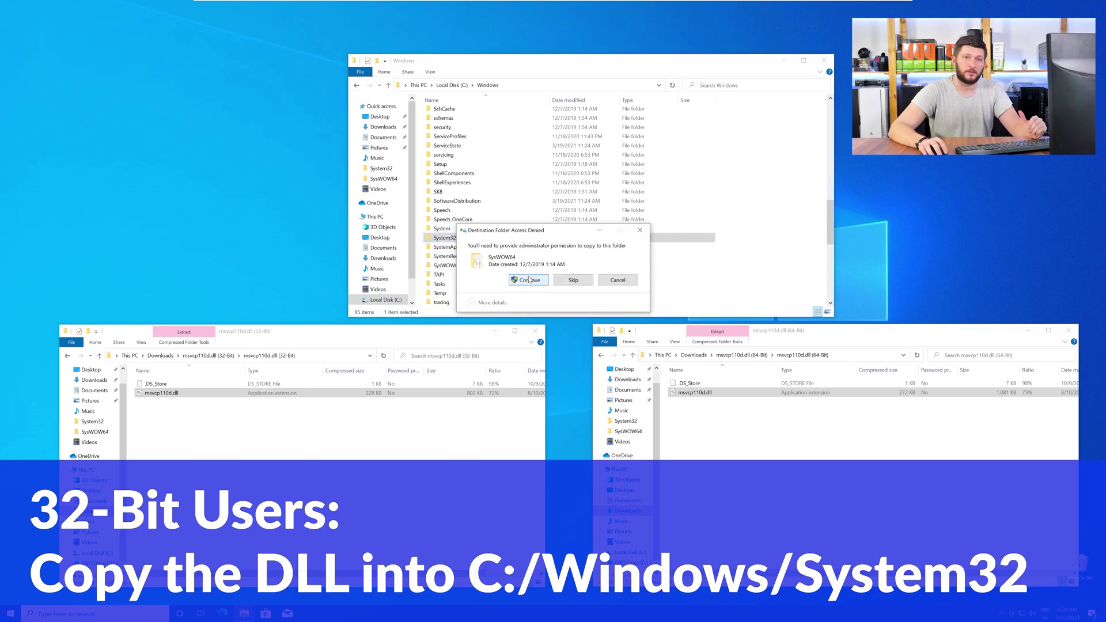
click(529, 280)
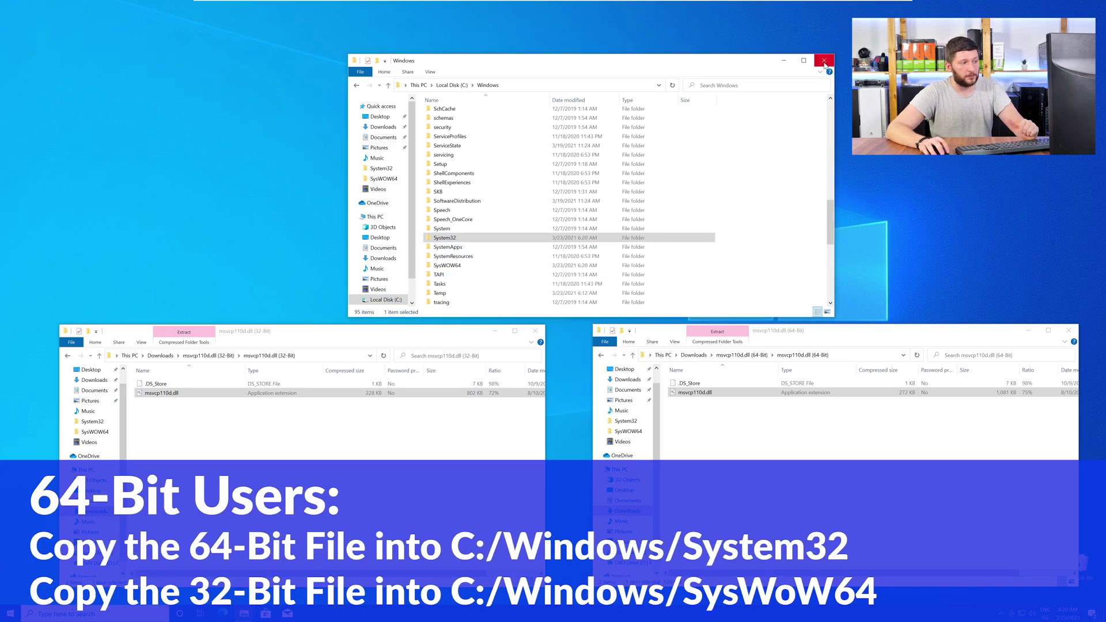
click(823, 60)
click(1069, 330)
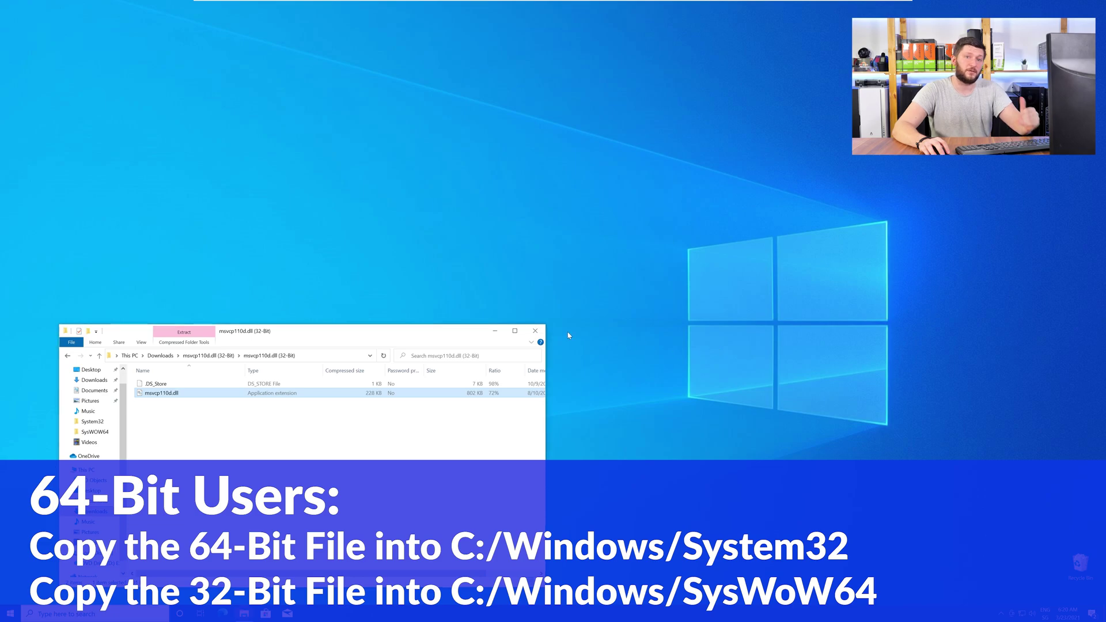
click(539, 332)
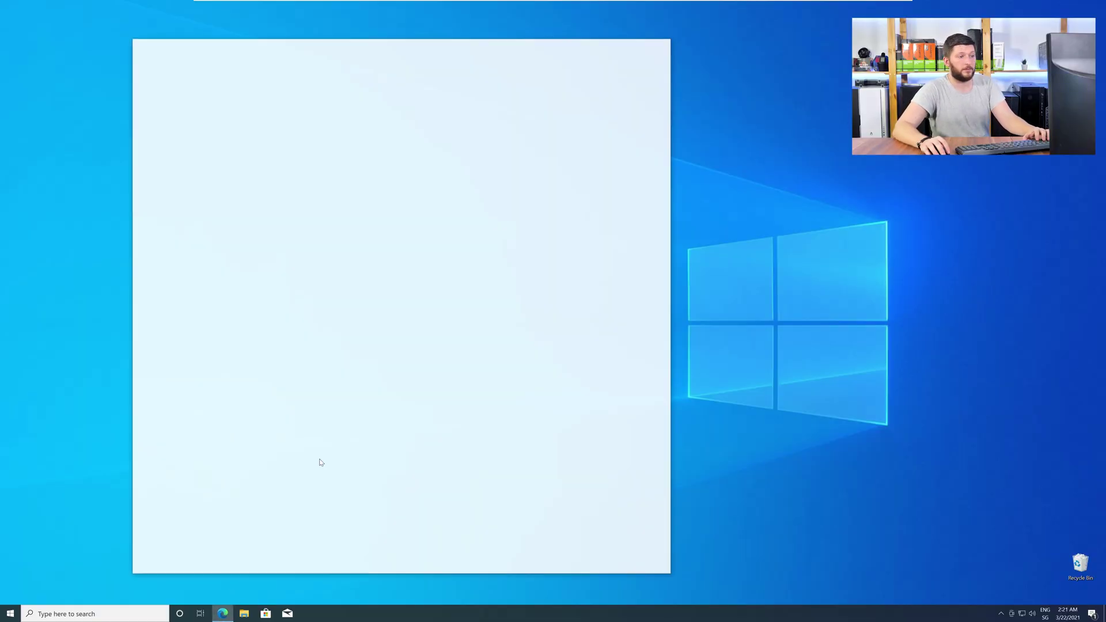
- Load the credistributable2019 page, download vc_redist.x64.exe and launch it, then close Edge
text(https://www.sts-tutorial.com/download/credistributable2019)
key(Return)
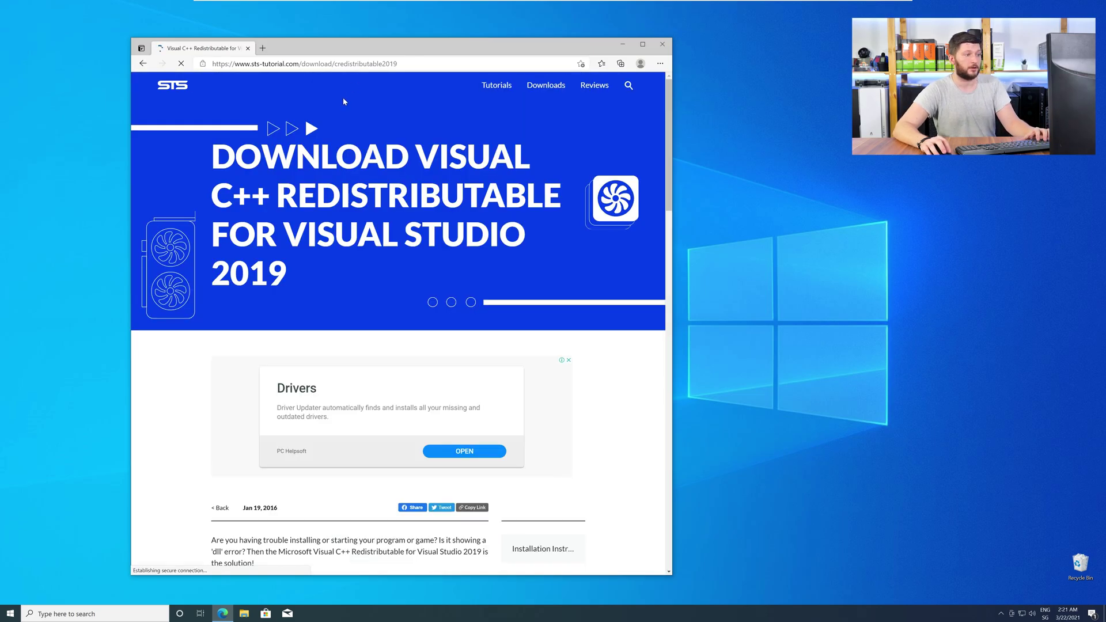
scroll(176, 297, down, 10)
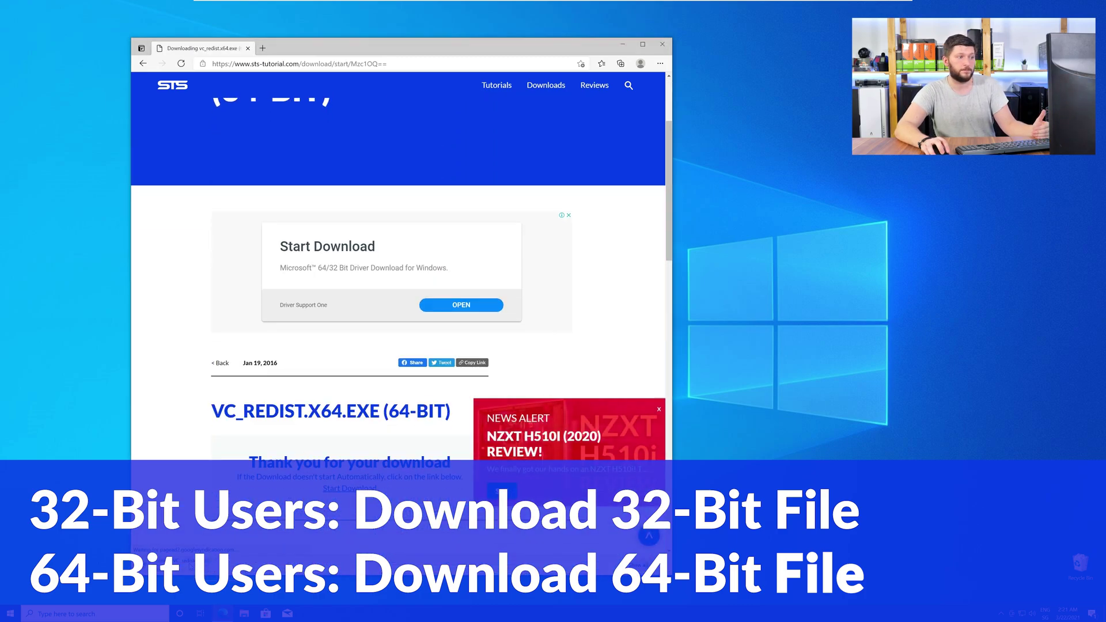
click(188, 567)
click(663, 48)
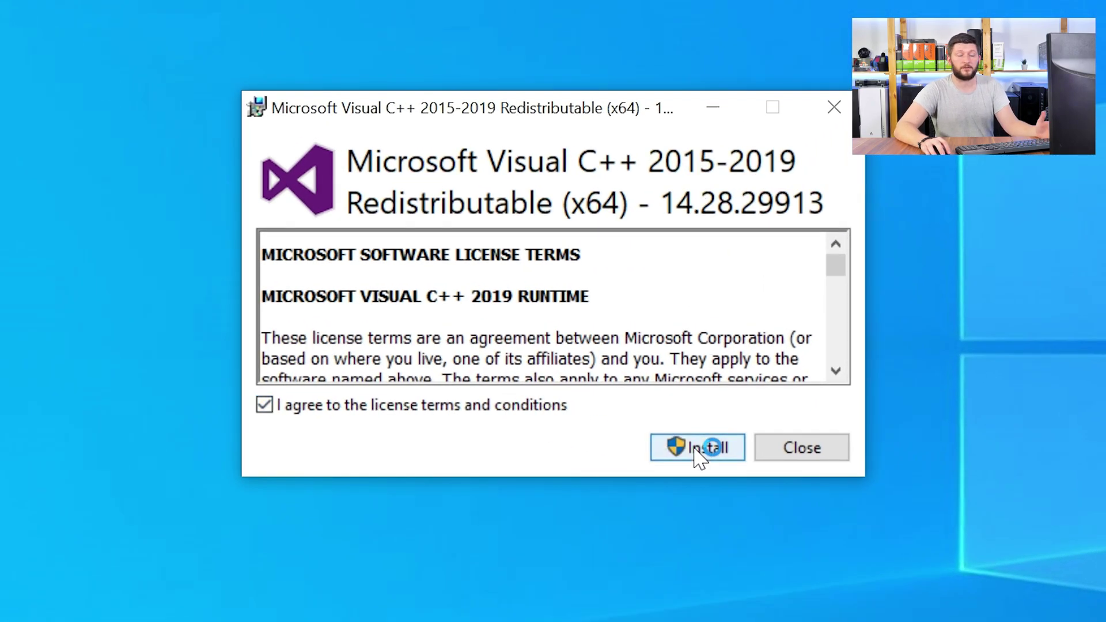
- Install the Visual C++ 2015-2019 (x64) runtime, approving the admin prompt
click(695, 451)
click(493, 469)
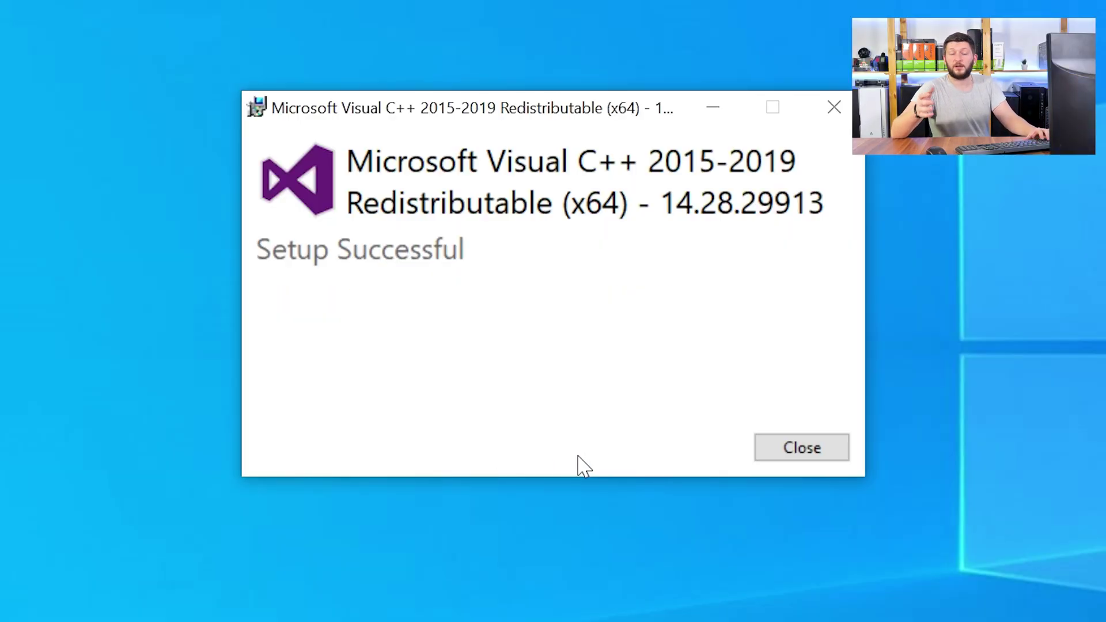
- Close the Setup Successful installer dialog
click(815, 455)
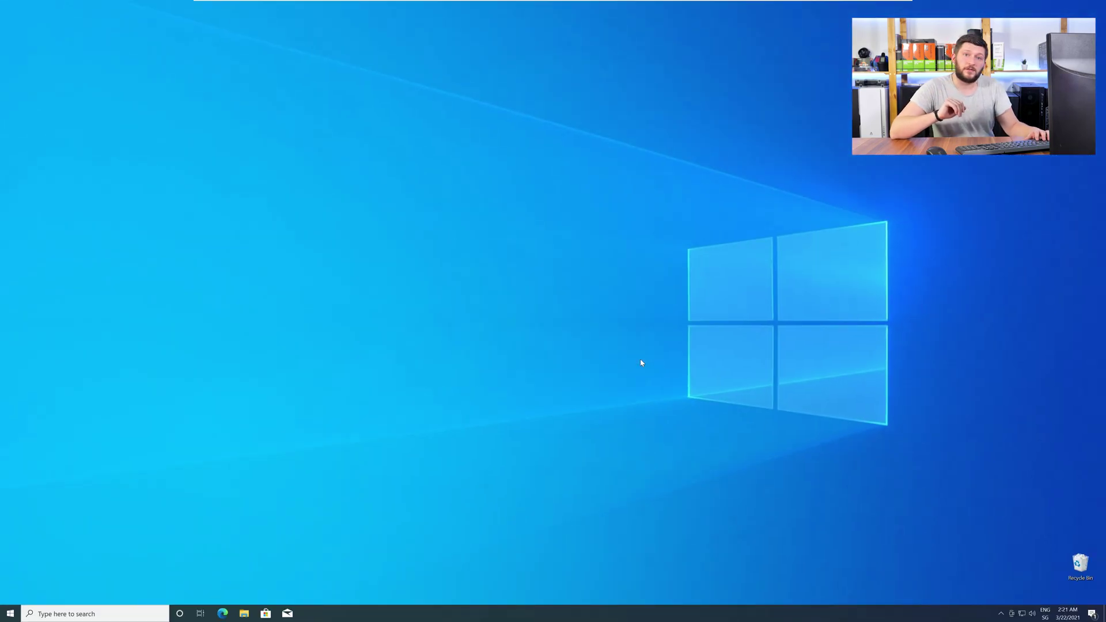